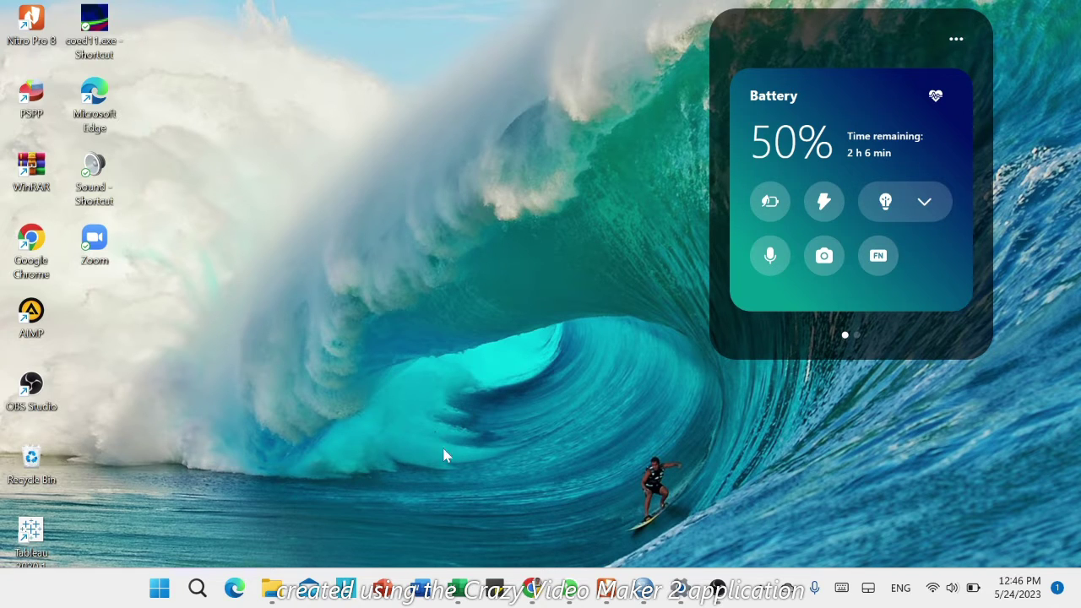
Switch to the Uji McNemar Dua Sampel Berpasangan.xlsx workbook in Excel and show the case description on the Contoh Data sheet.
click(458, 588)
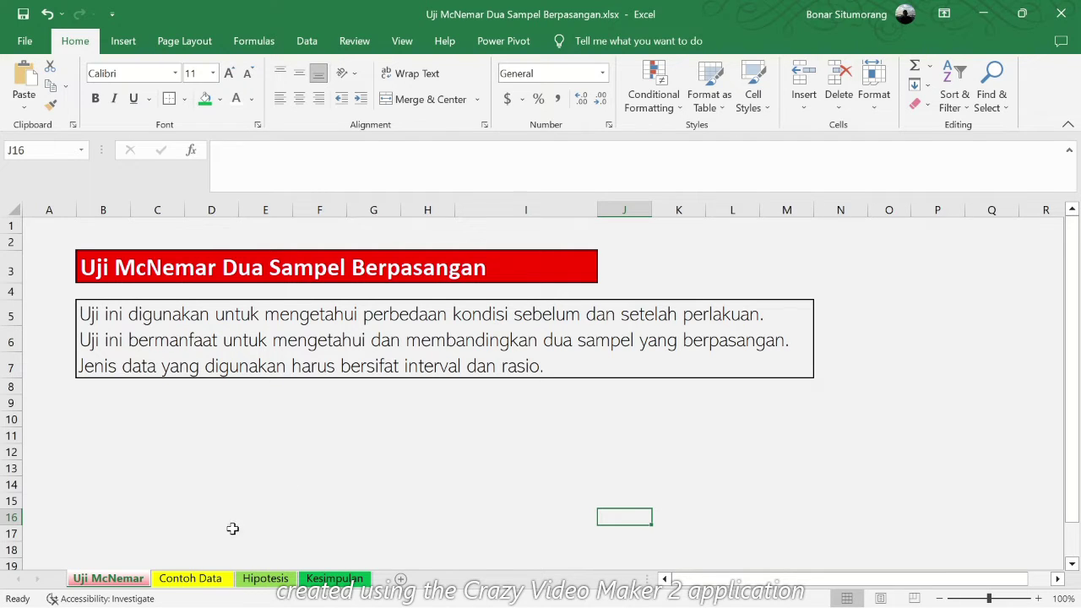
click(205, 580)
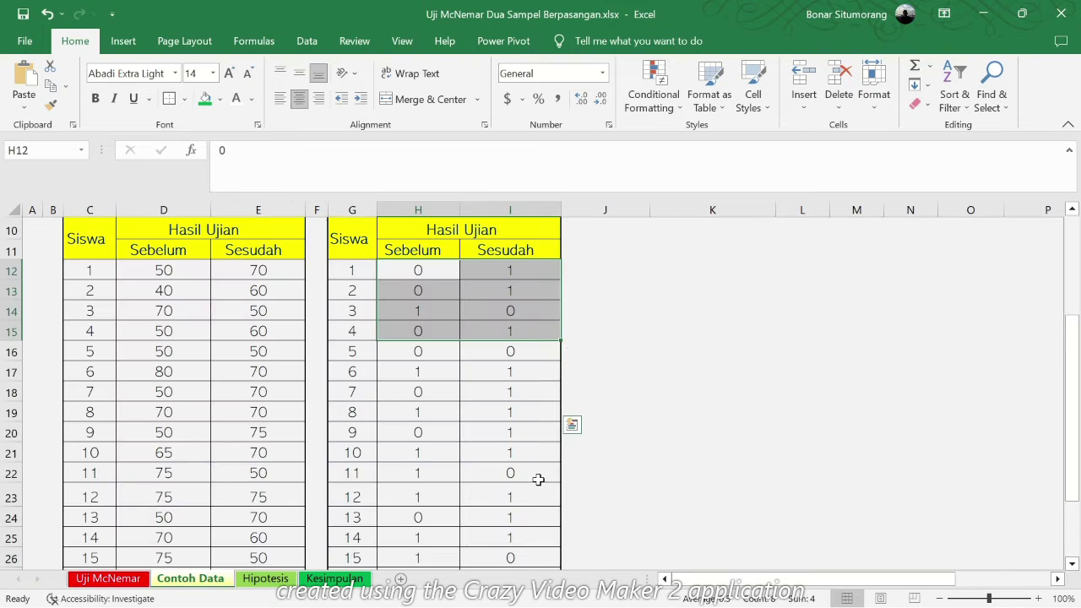
scroll(535, 478, up, 3)
click(771, 435)
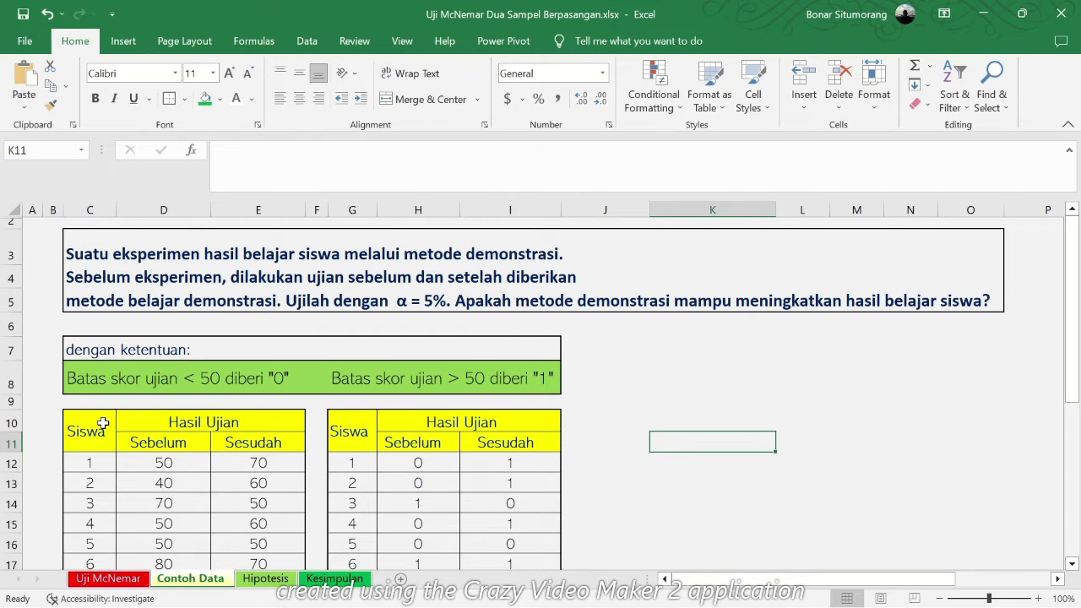
Review the exam score table, the scoring rule and the 0/1 coded table on the Contoh Data sheet.
scroll(93, 401, down, 1)
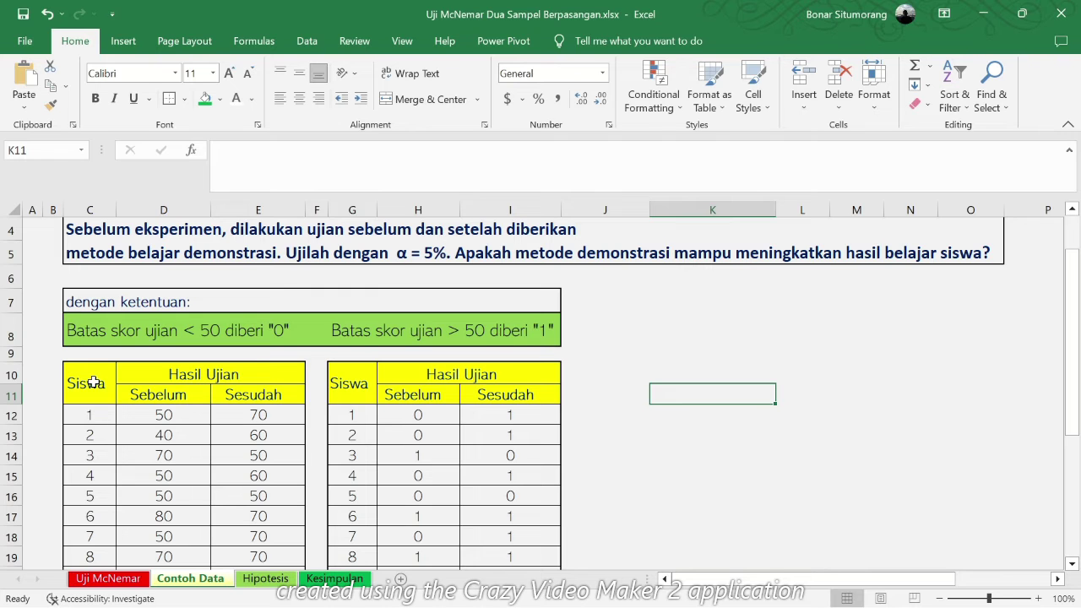
scroll(94, 382, down, 4)
scroll(94, 385, down, 1)
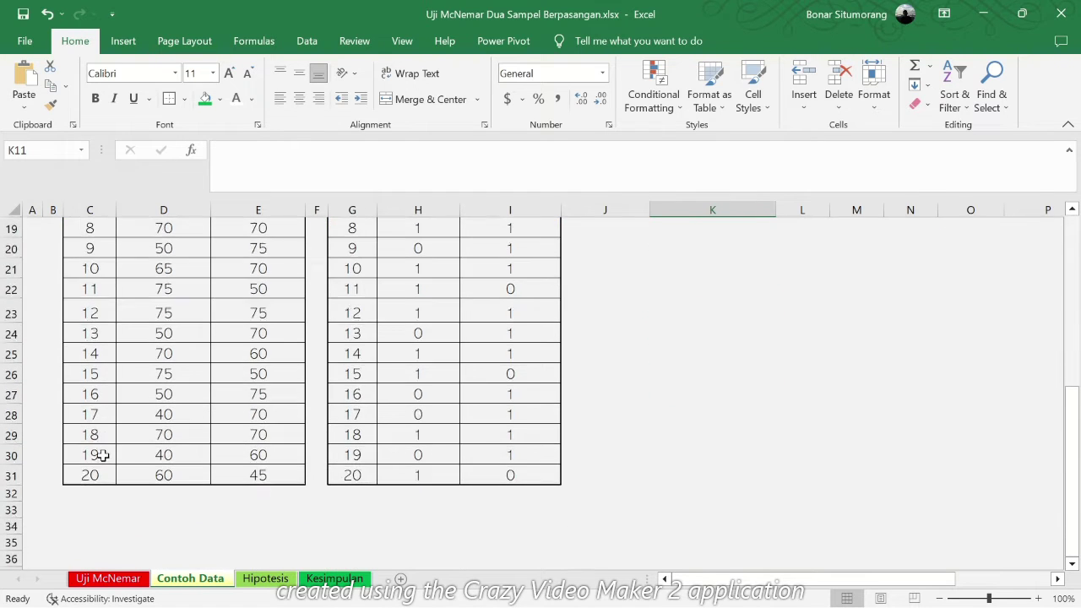
scroll(92, 454, up, 4)
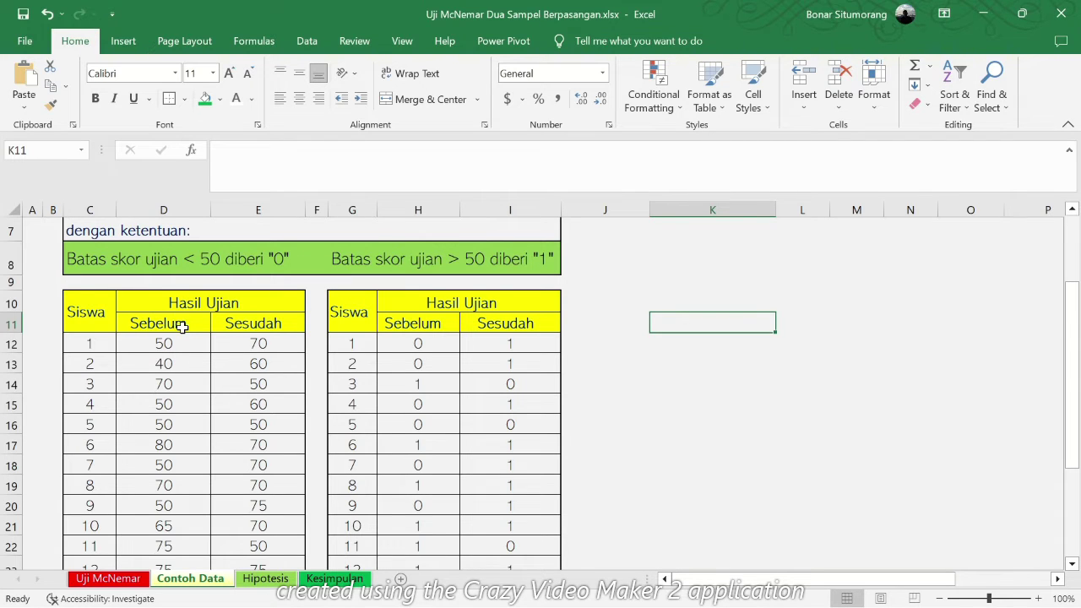
scroll(302, 325, up, 1)
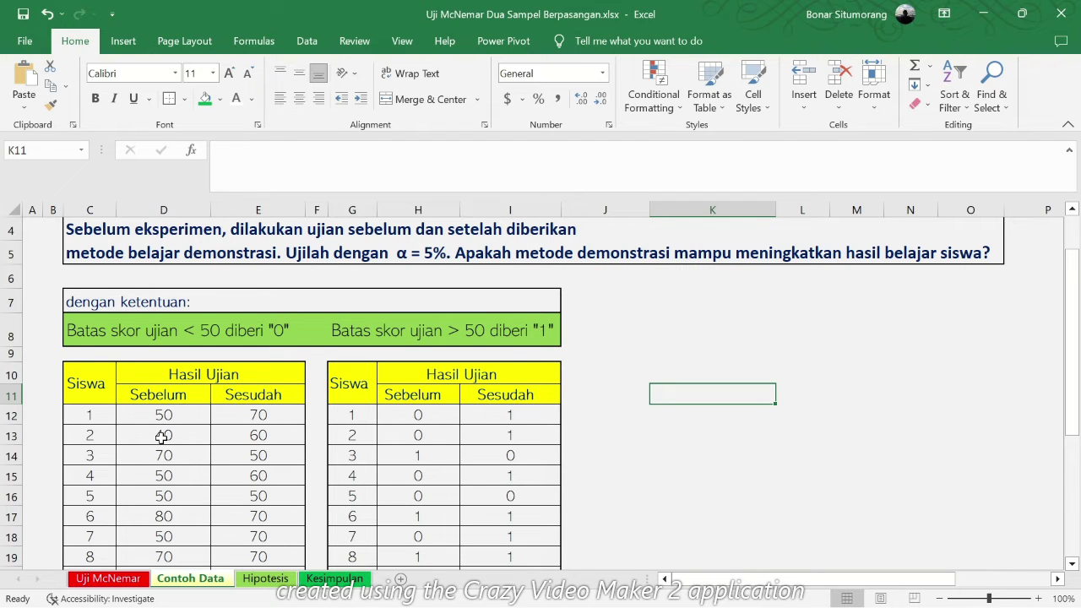
scroll(263, 438, up, 1)
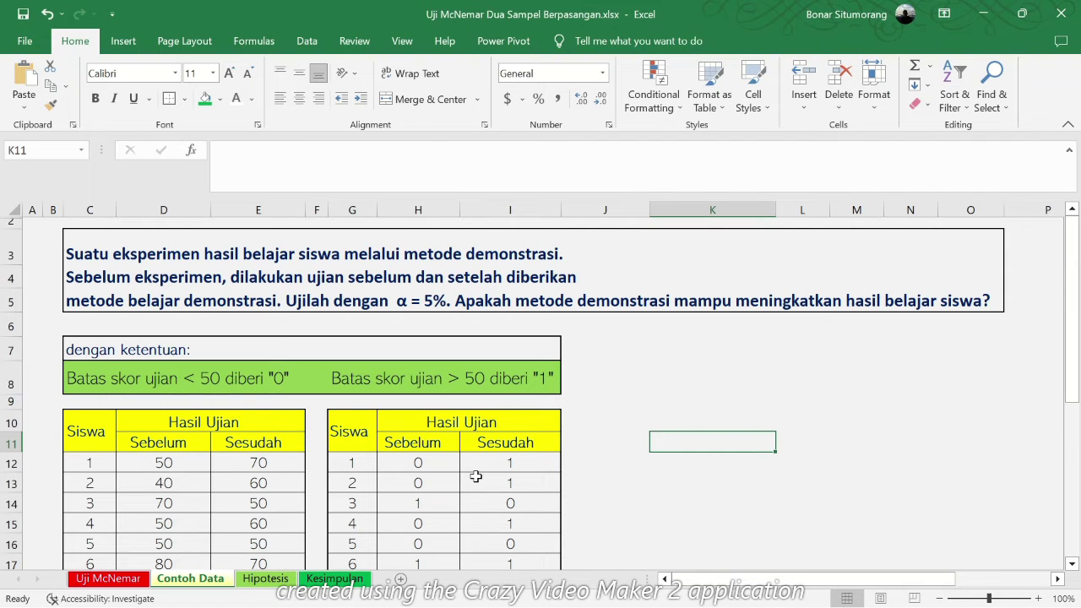
scroll(478, 476, down, 2)
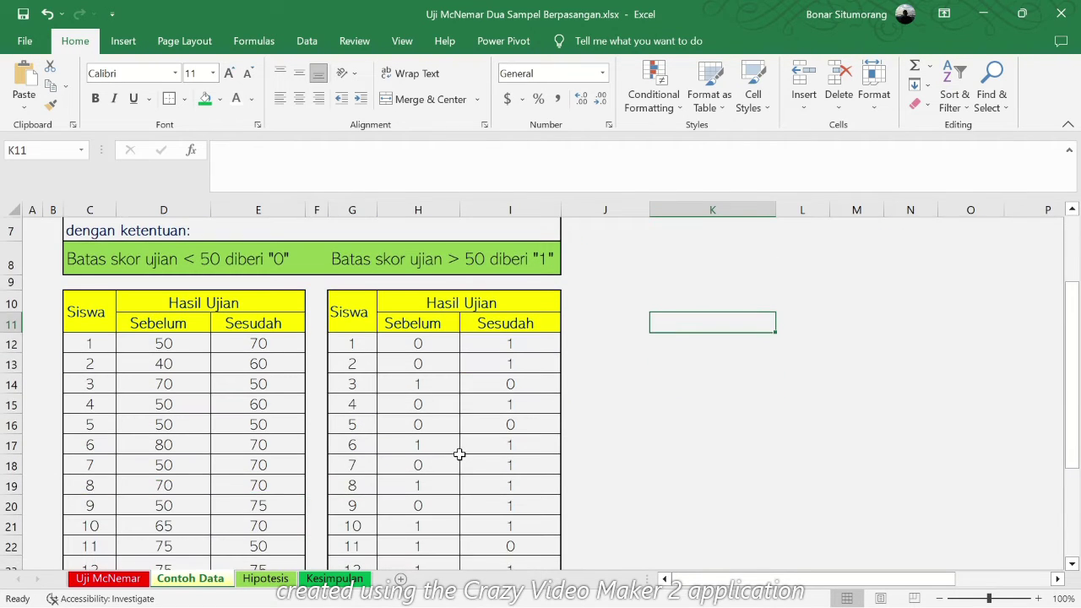
Compare the Sebelum and Sesudah scores of students 1 and 2 with their 0/1 codes, and check the remaining rows.
click(165, 339)
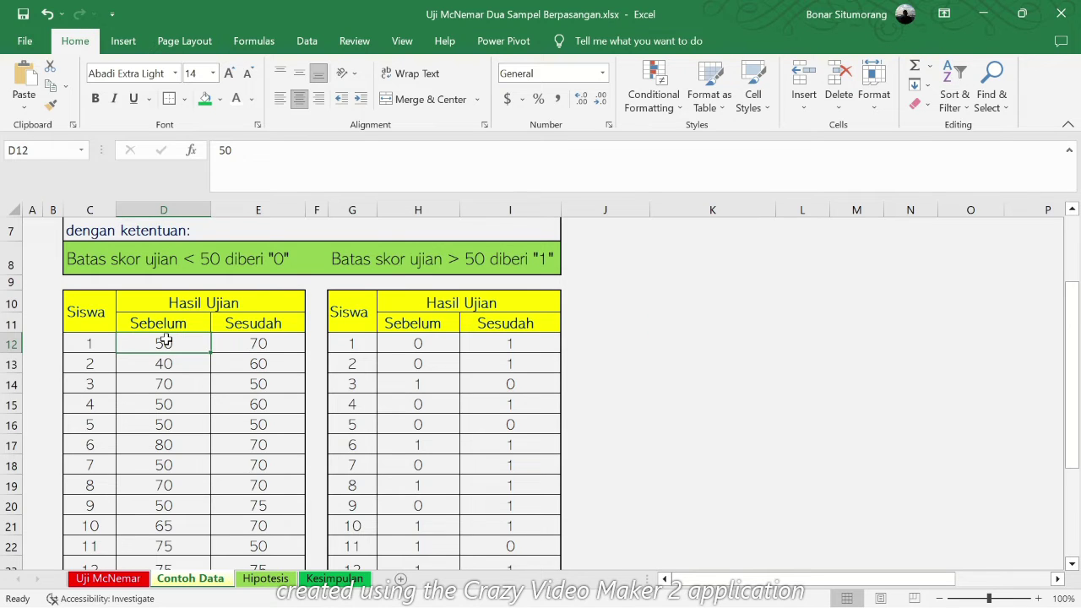
click(421, 346)
click(268, 343)
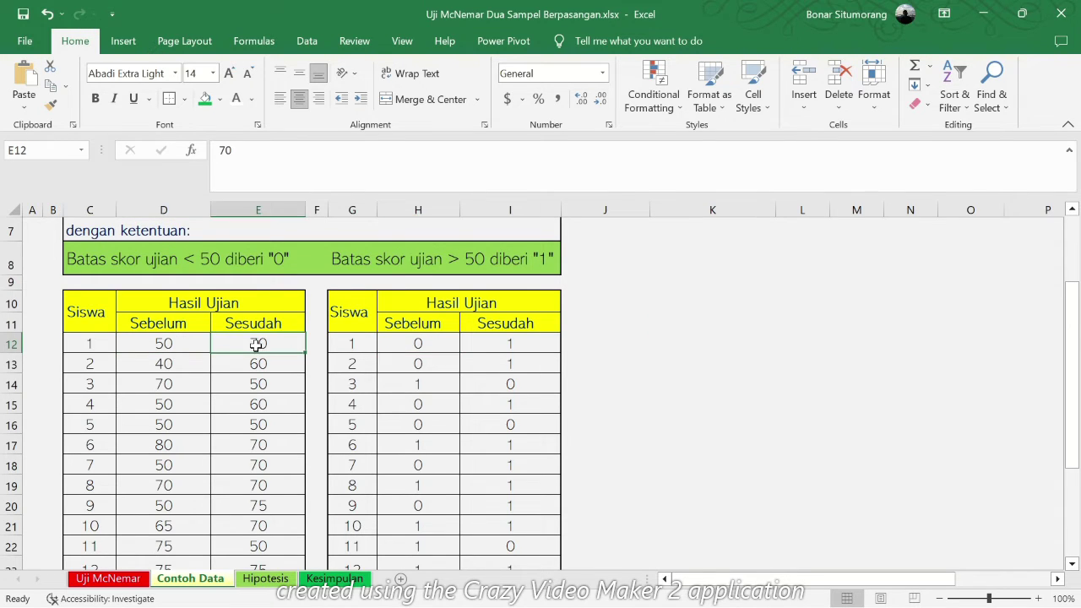
click(494, 346)
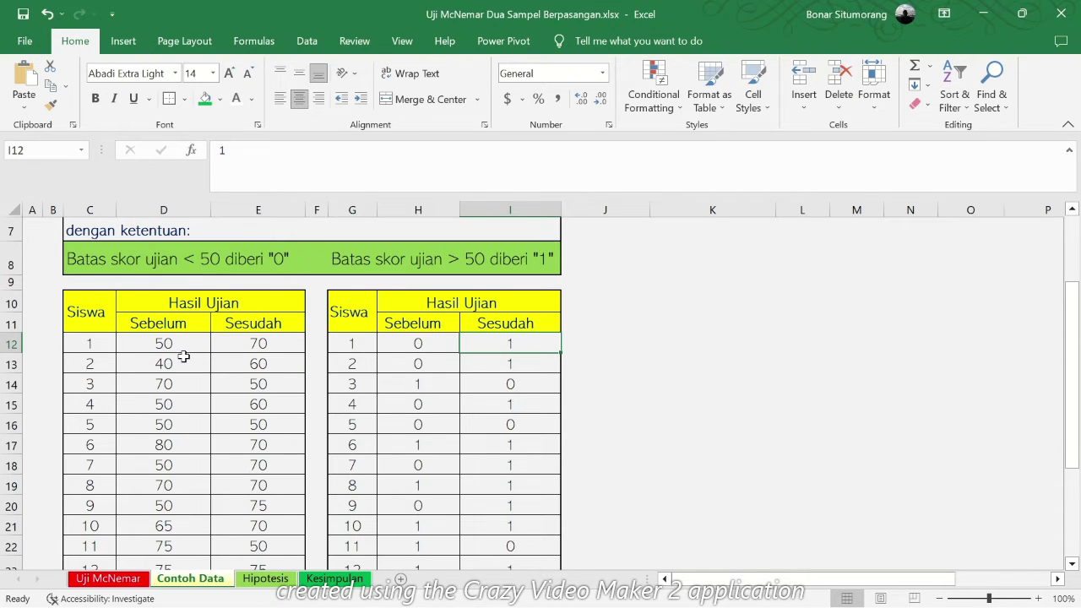
click(422, 362)
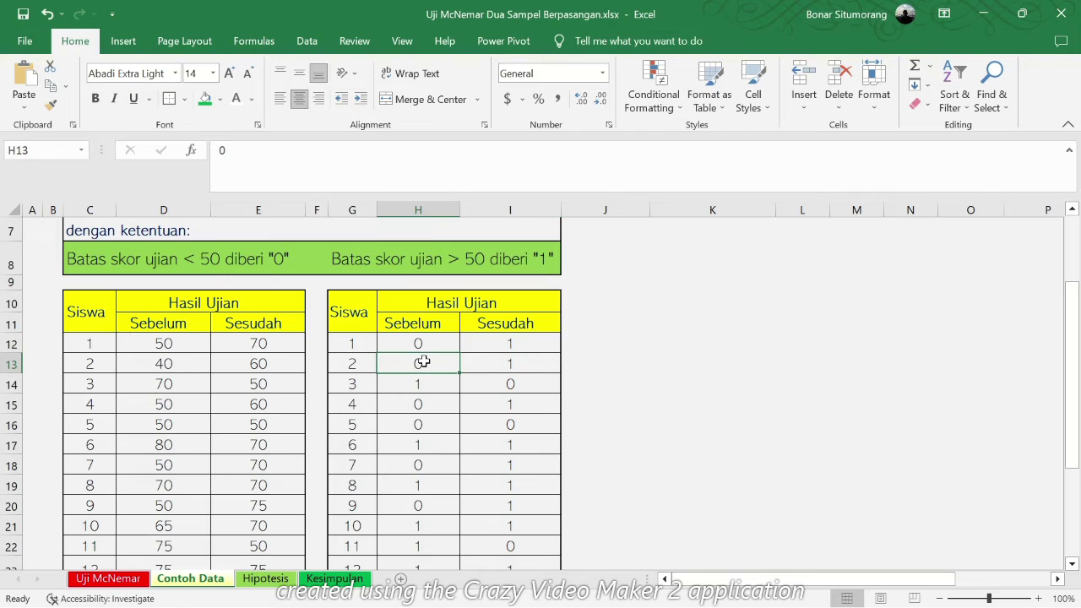
click(280, 360)
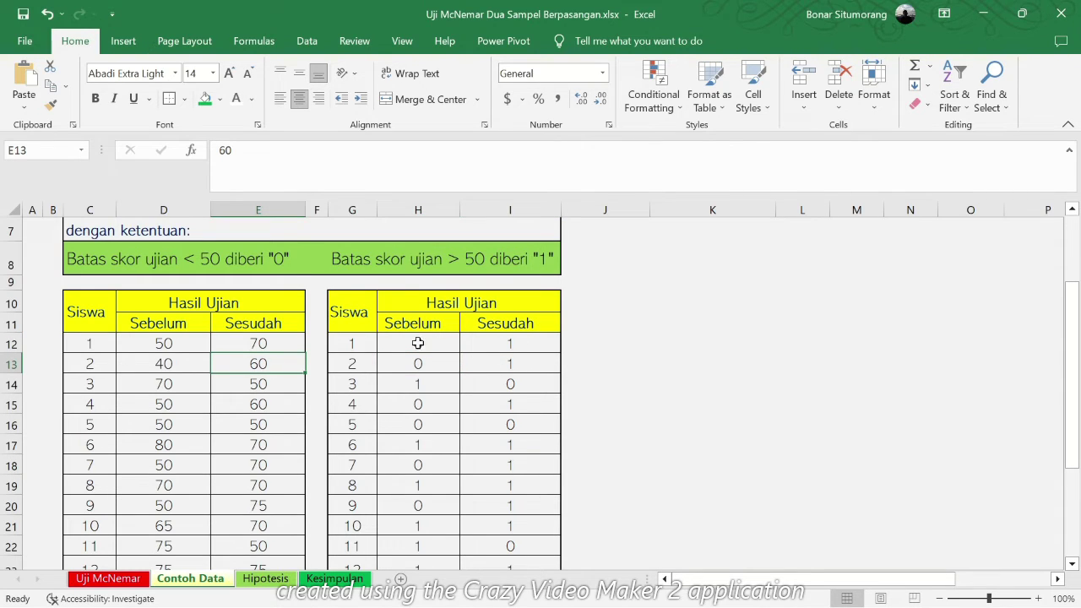
click(515, 365)
scroll(439, 394, down, 3)
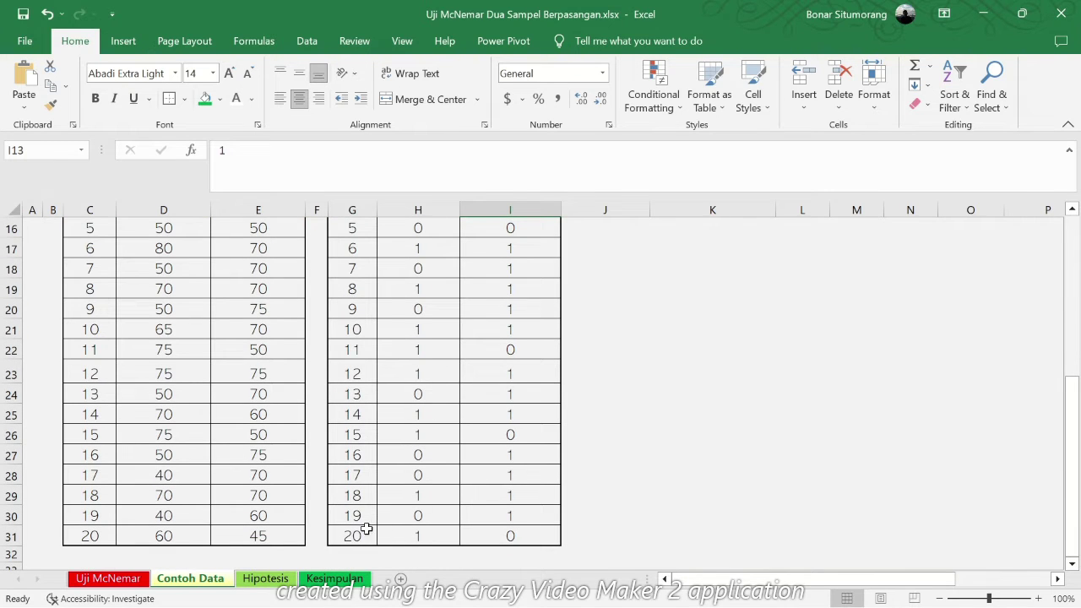
Read the hypotheses and decision rules on the Hipotesis sheet, and return to the coded exam results on Contoh Data.
click(280, 581)
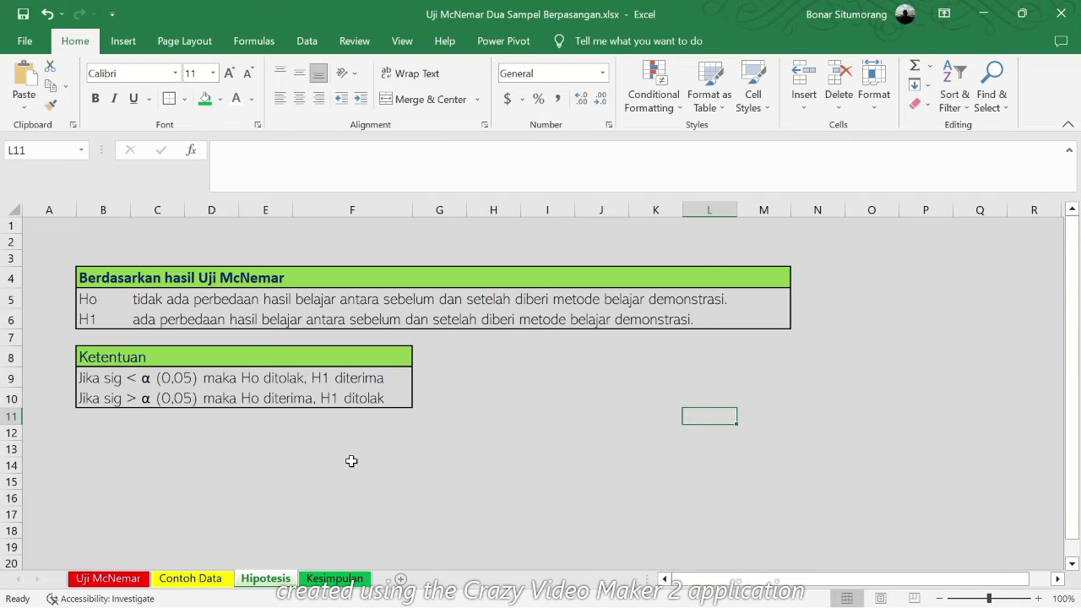
click(216, 583)
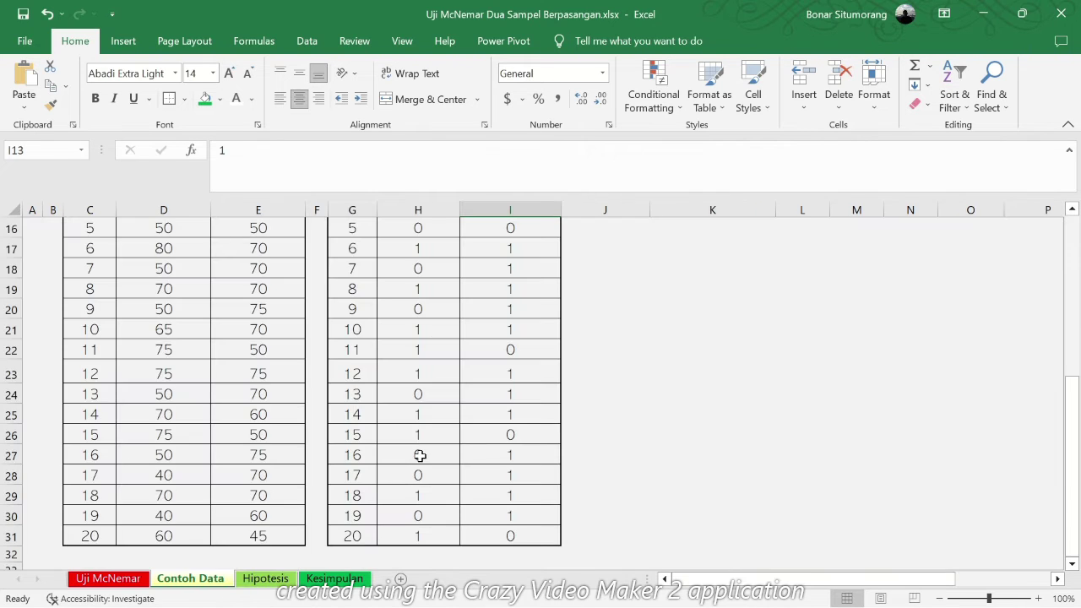
scroll(420, 453, up, 3)
scroll(421, 443, up, 1)
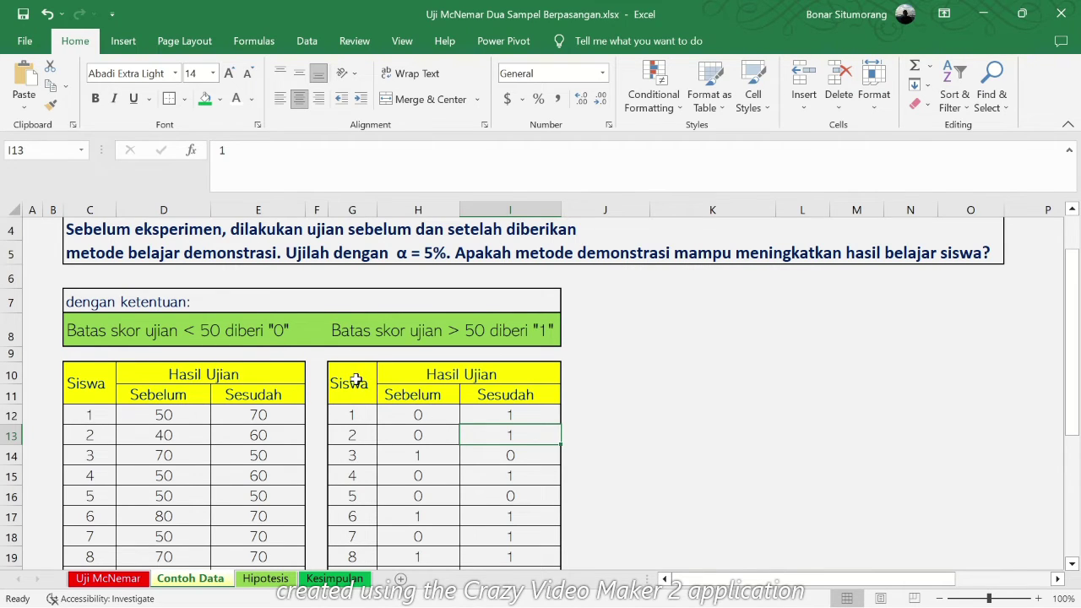
drag(342, 380, 462, 521)
click(114, 406)
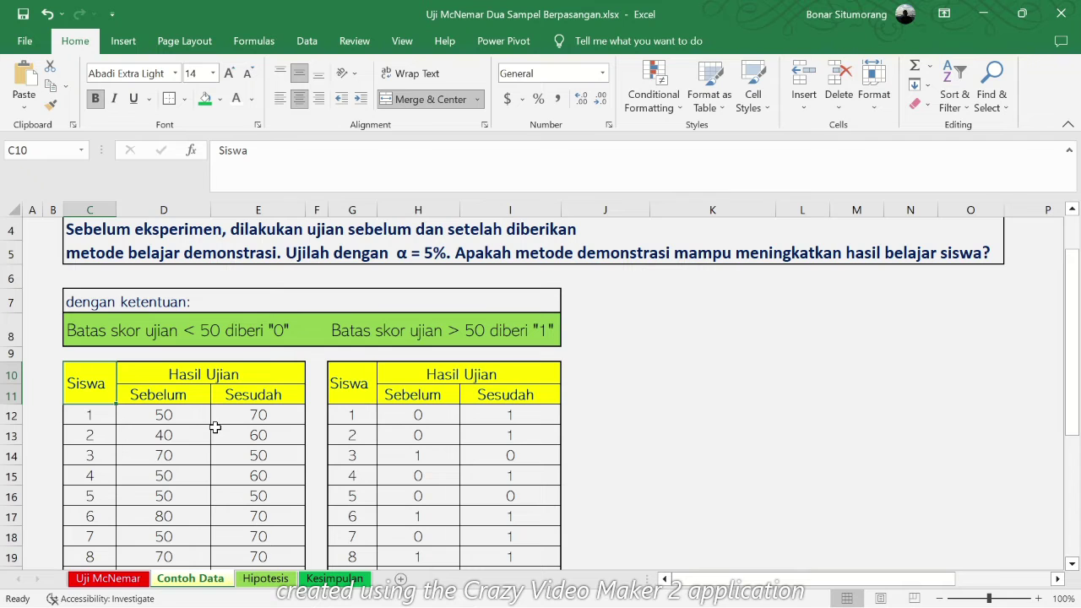
click(419, 432)
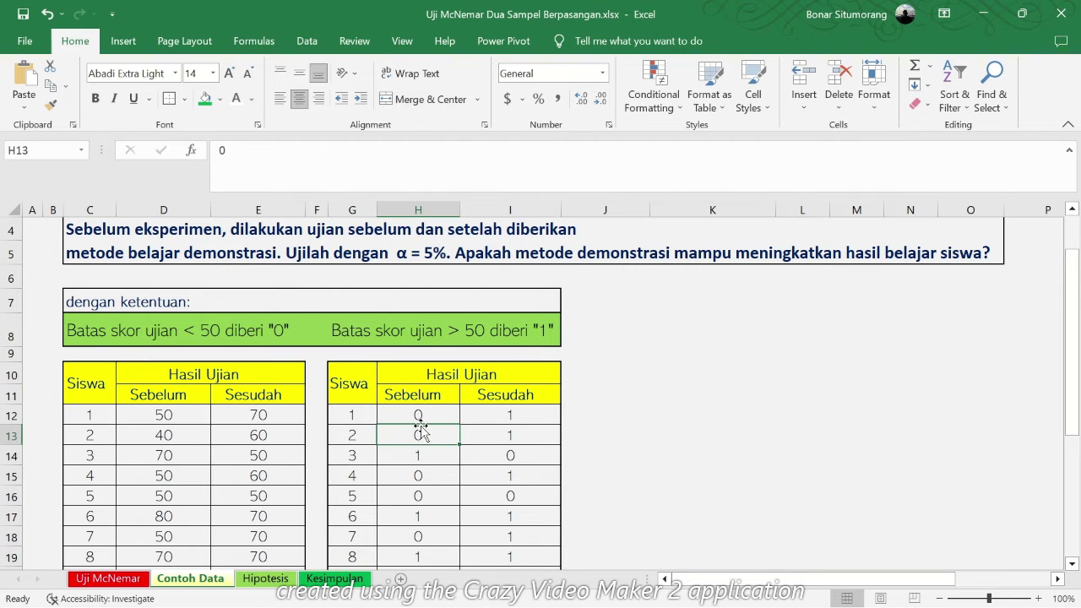
Switch to Contoh Data.sav in SPSS, inspect the variable definitions and Measure choices of Sebelum and Sesudah, and return to the data.
mouse_move(527, 604)
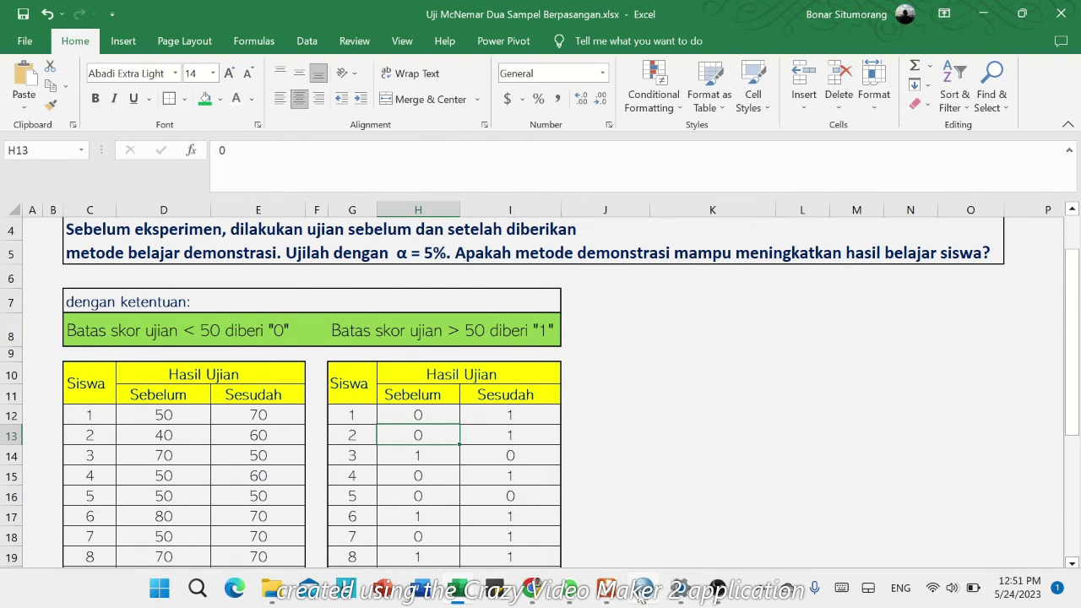
click(643, 588)
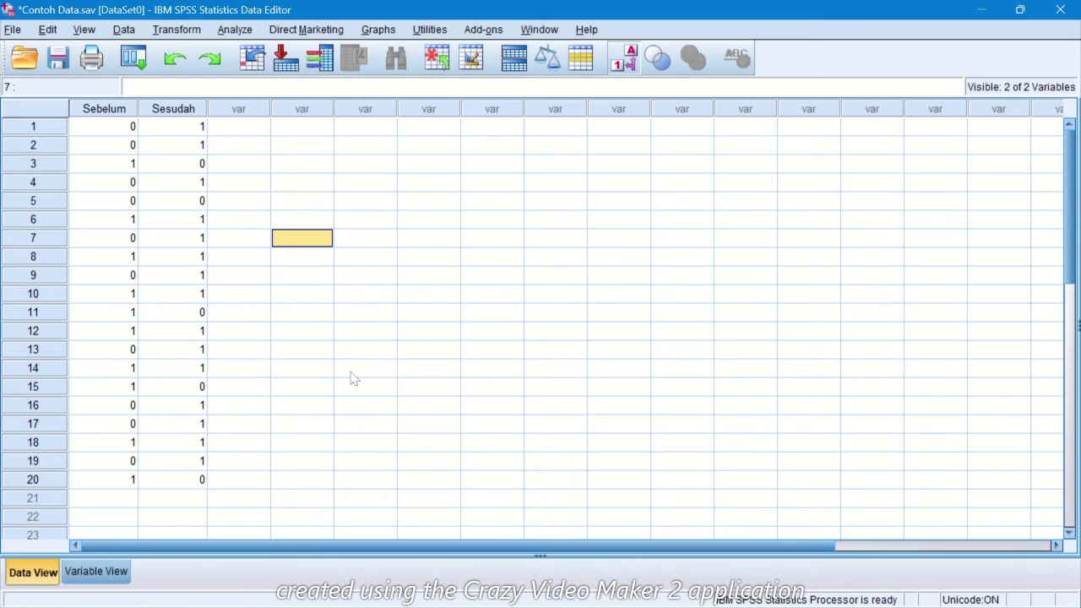
click(100, 572)
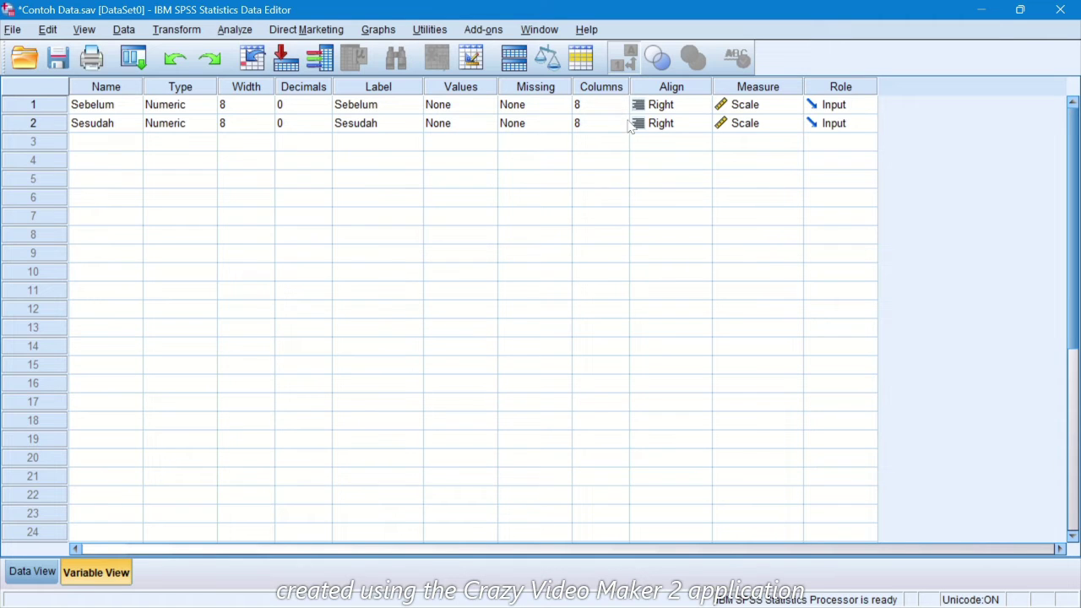
click(775, 109)
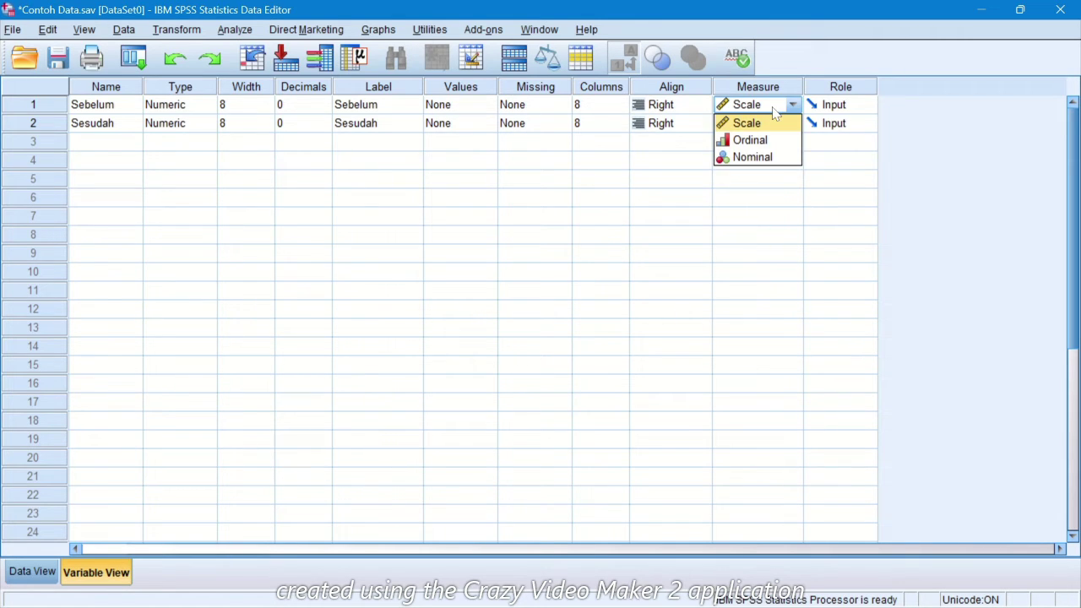
click(764, 245)
click(25, 572)
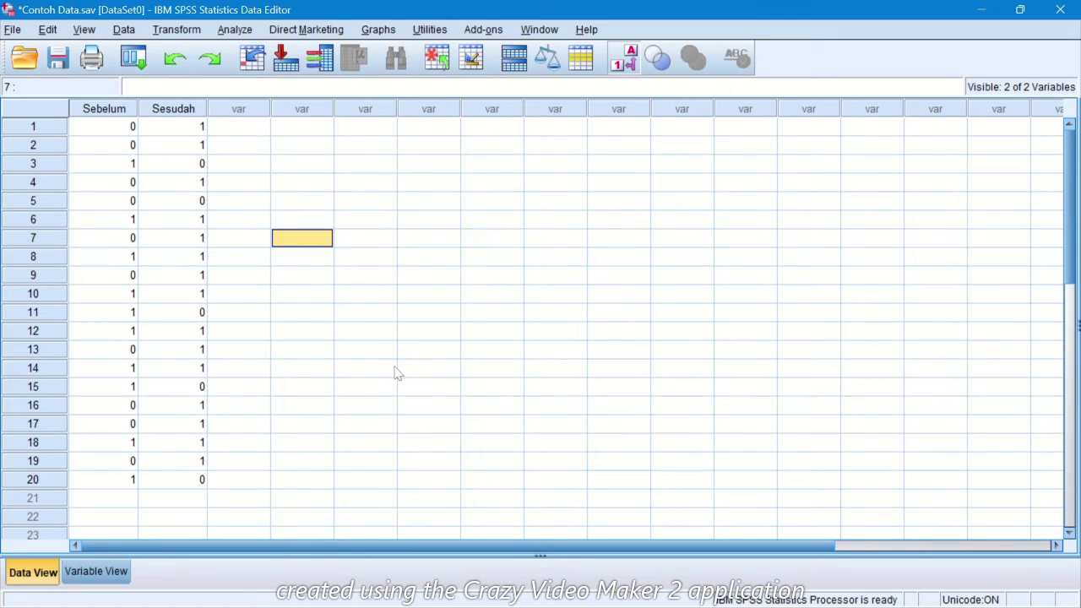
Start the legacy nonparametric 2 Related Samples test and set its test type to McNemar instead of Wilcoxon.
click(243, 32)
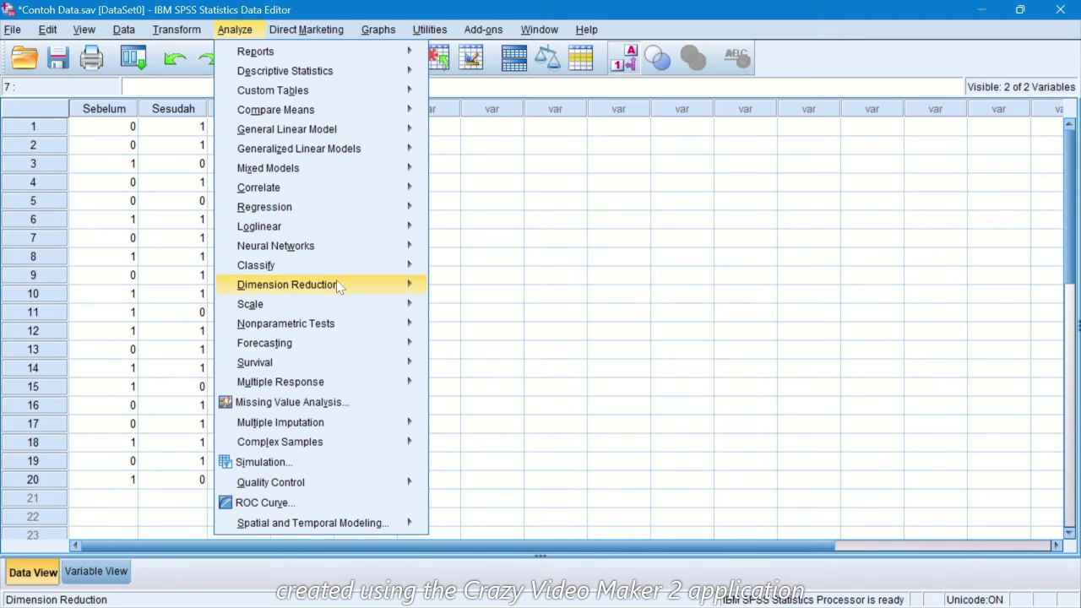
mouse_move(331, 330)
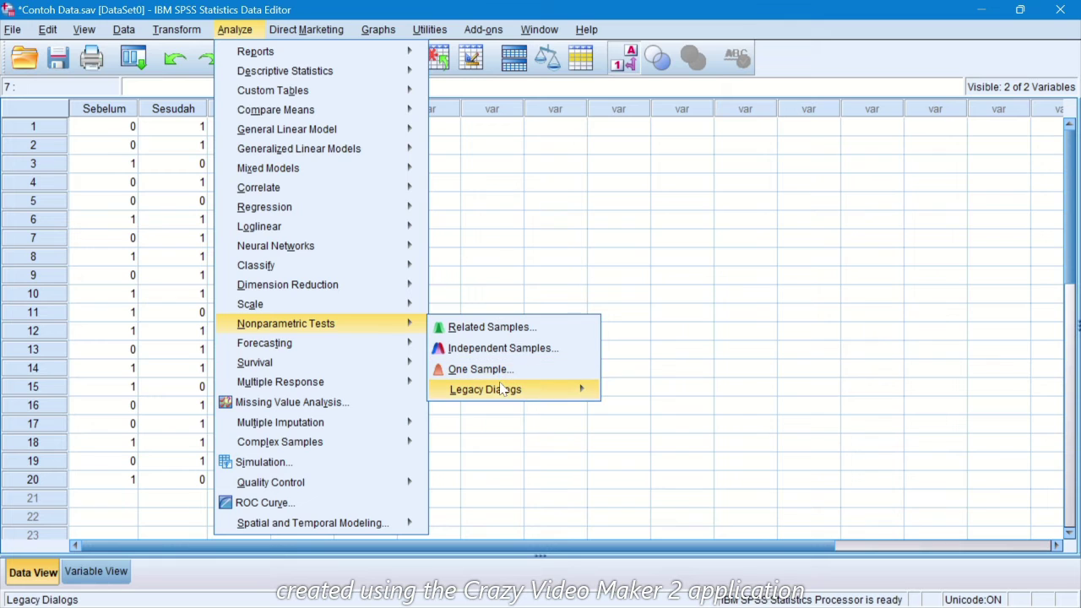
mouse_move(503, 391)
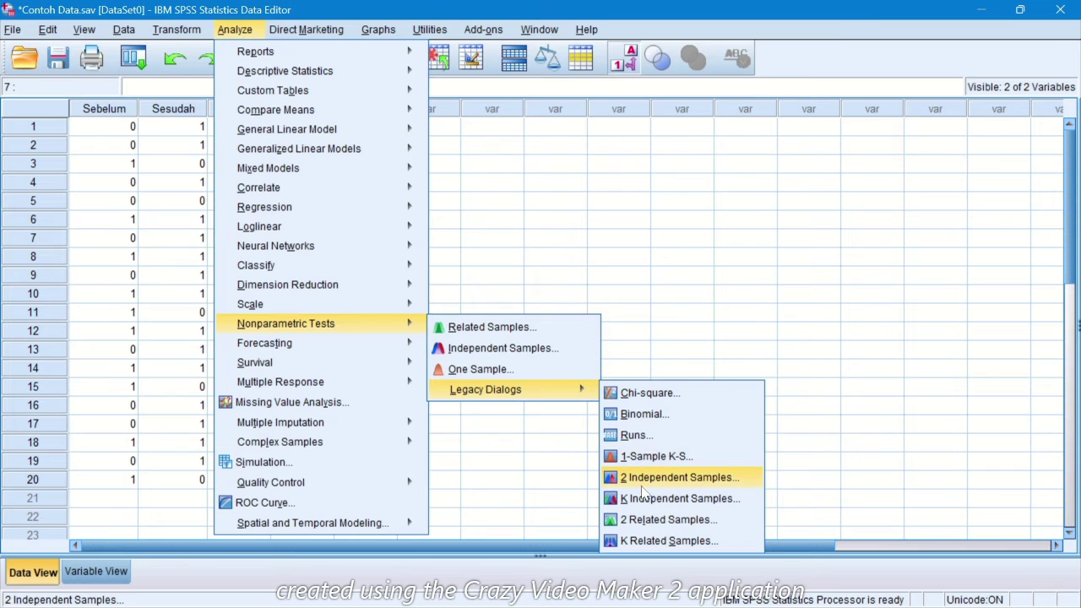
click(650, 524)
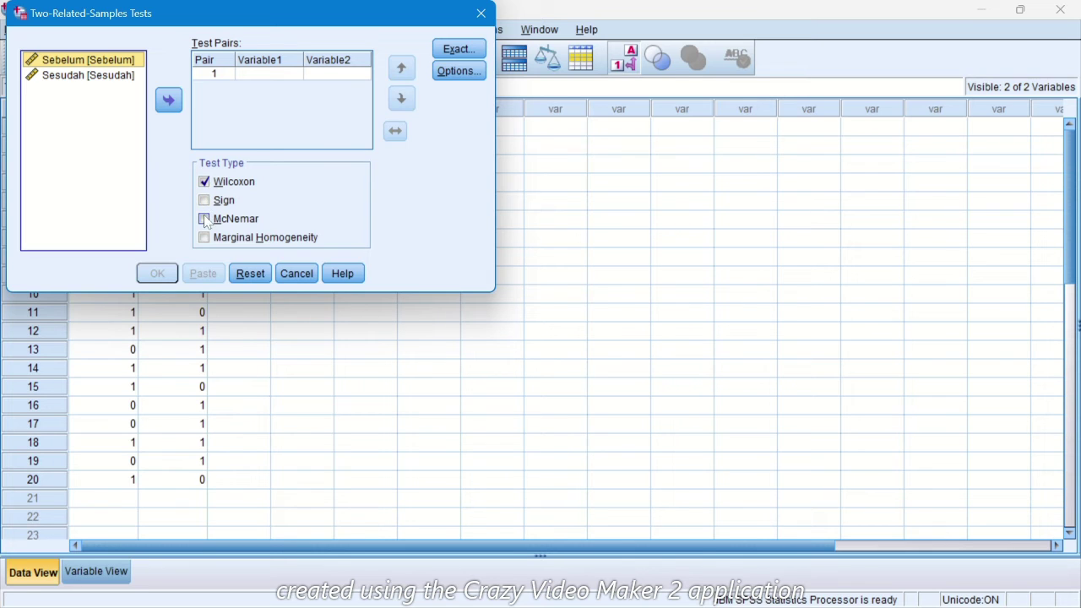
click(204, 181)
click(205, 219)
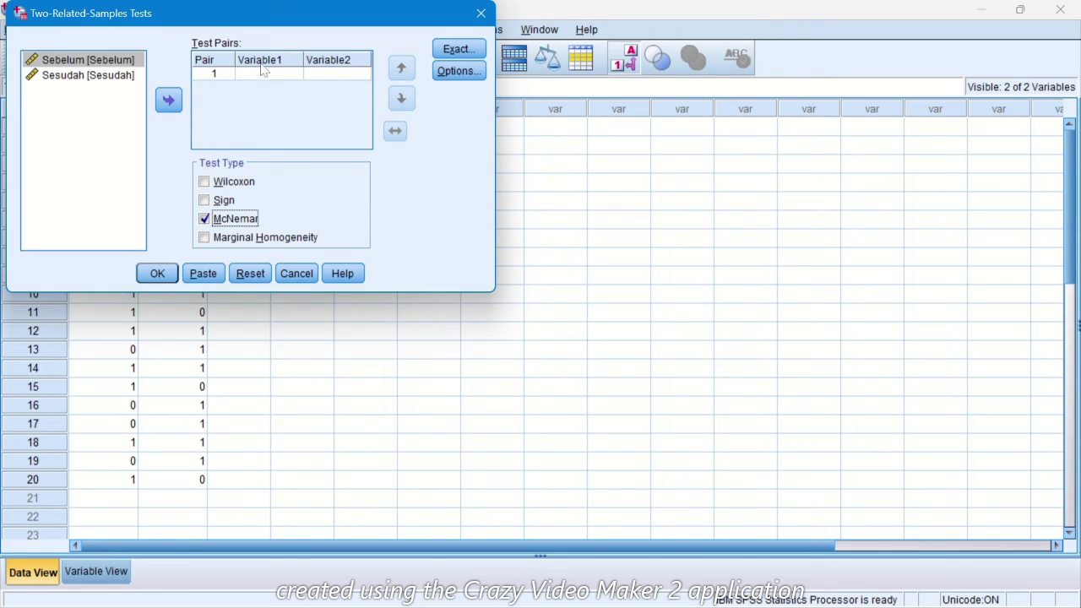
Define test pair 1 with Sebelum as Variable1 and Sesudah as Variable2.
click(97, 63)
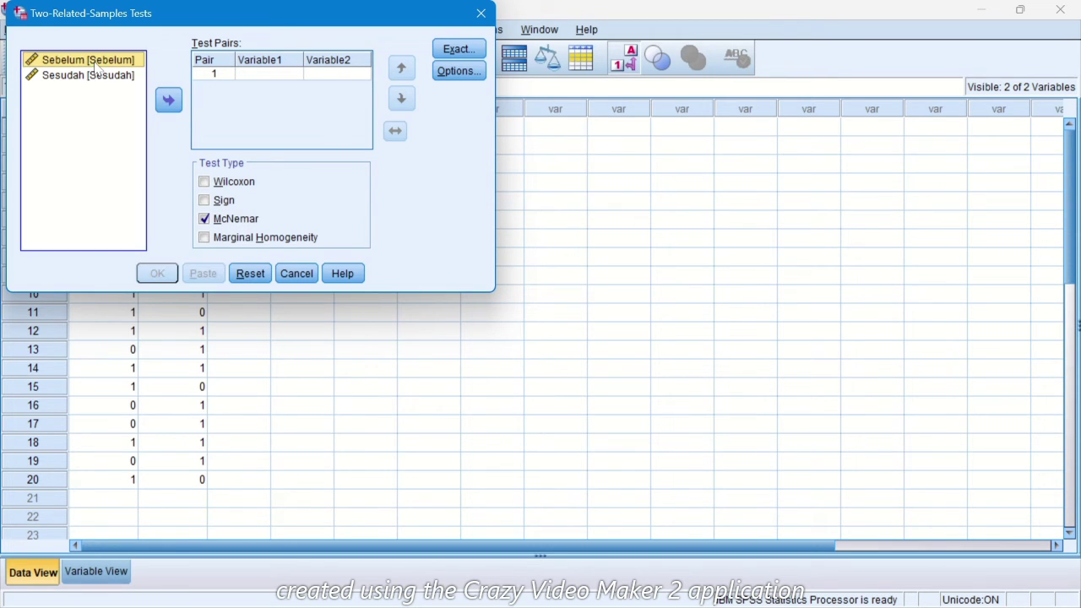
click(168, 102)
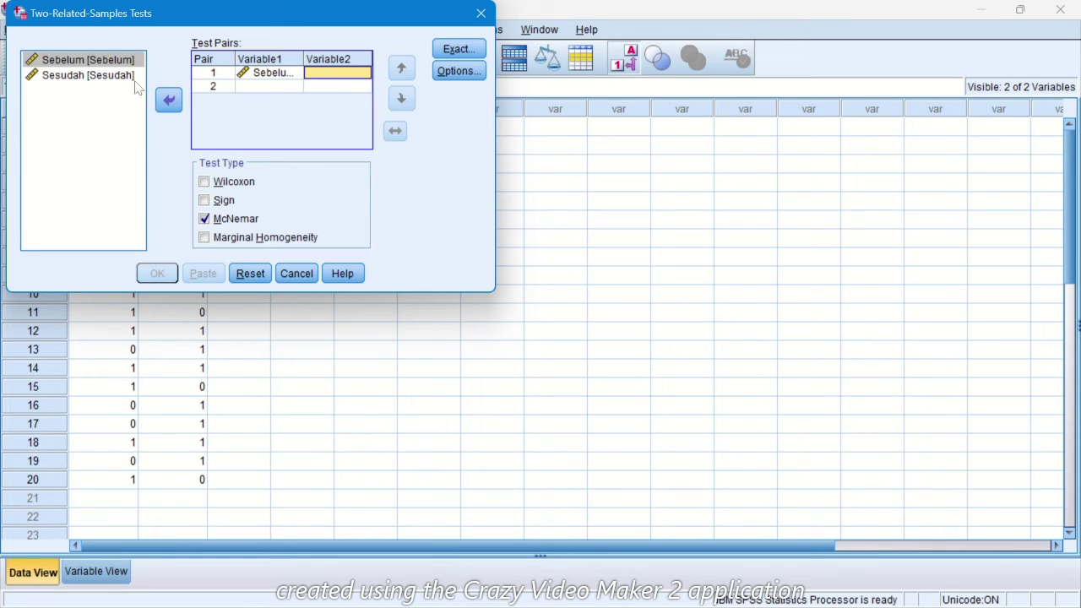
click(87, 76)
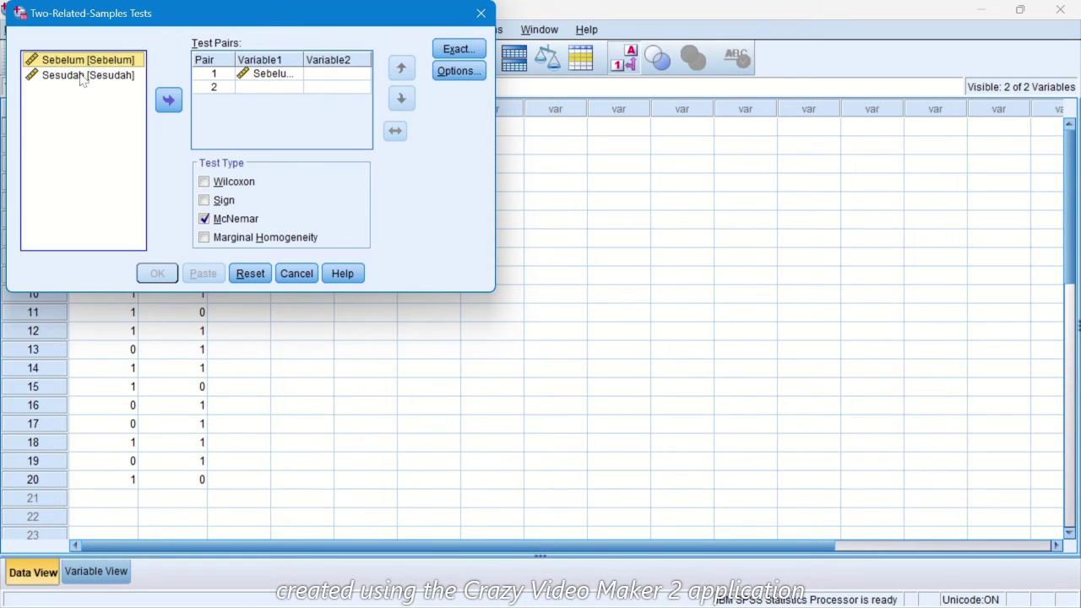
click(168, 102)
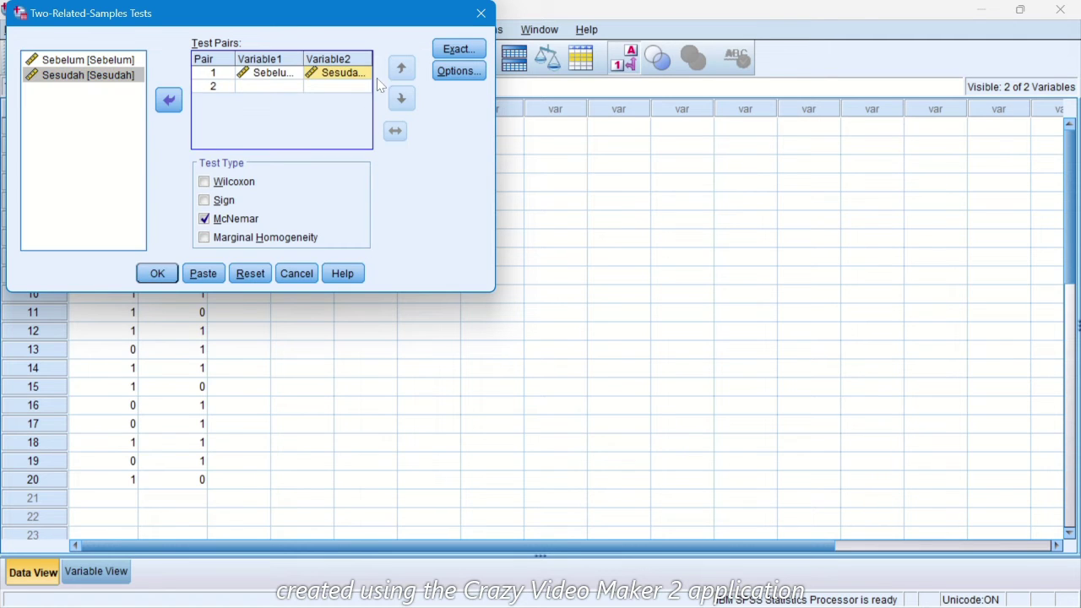
Include descriptive statistics in the options of the two-related-samples test and run the McNemar analysis.
click(456, 72)
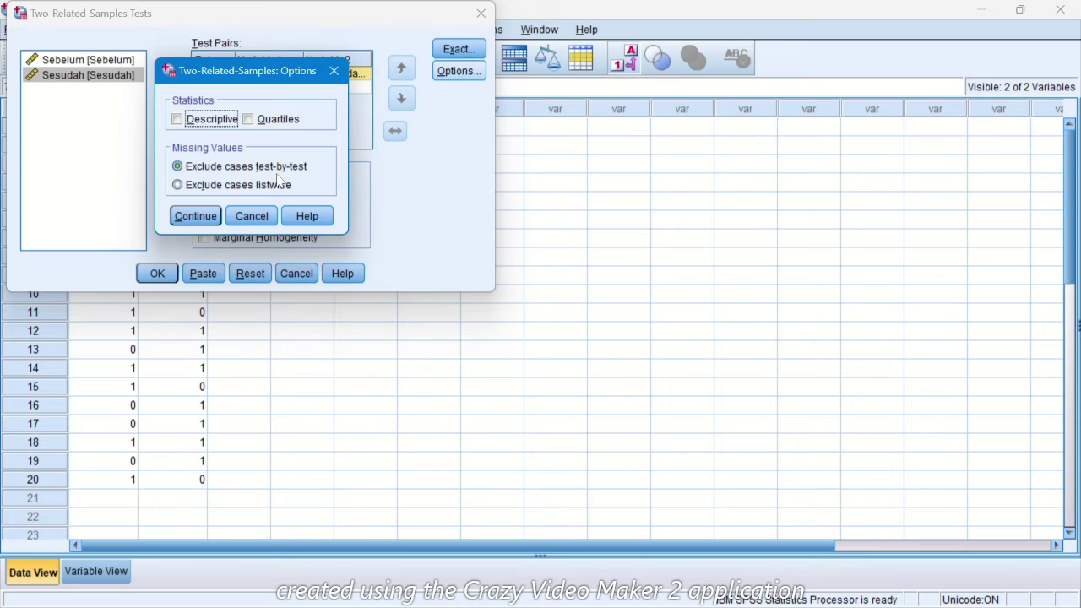
click(177, 120)
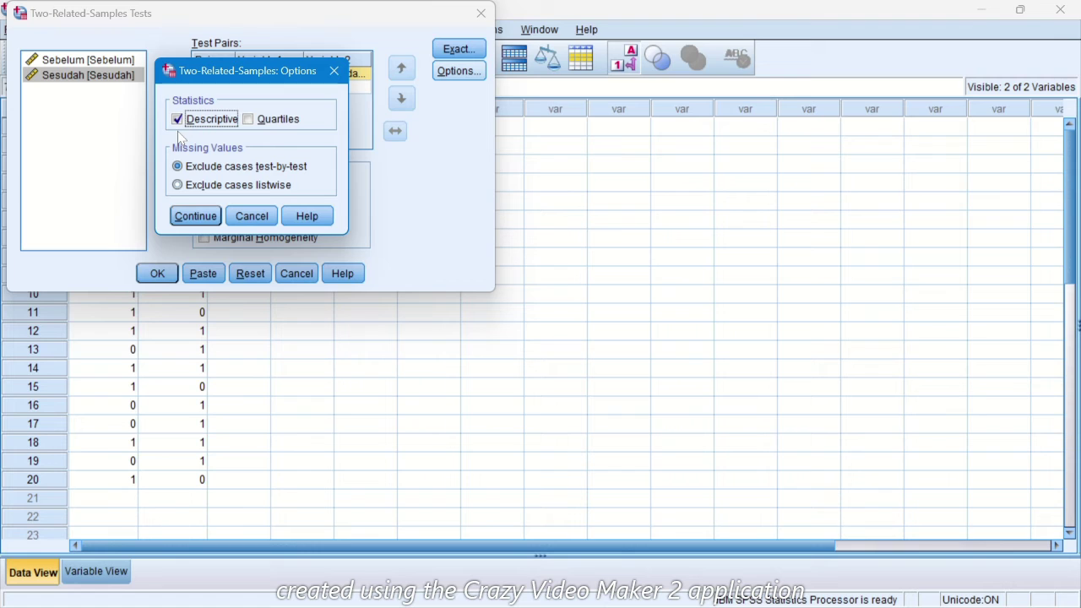
click(199, 219)
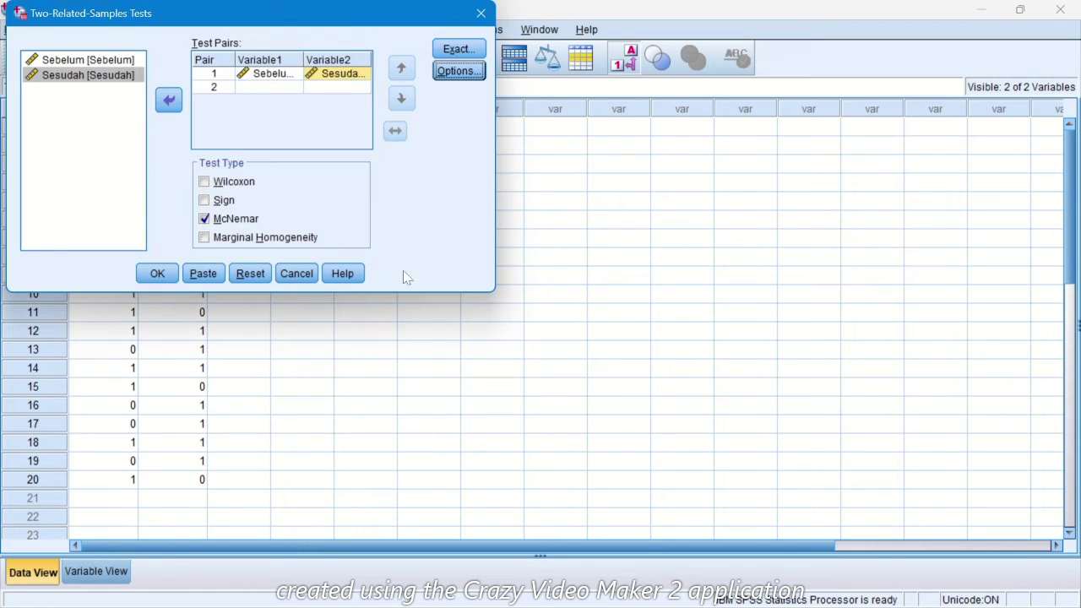
click(157, 273)
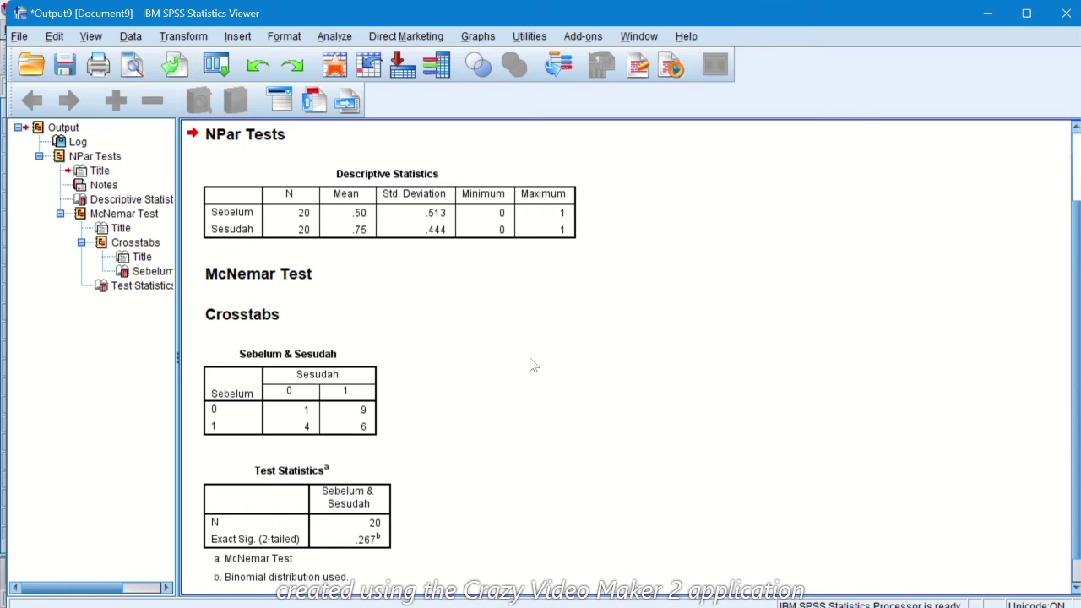
Review the Descriptive Statistics, Sebelum & Sesudah crosstab and Test Statistics tables in the test output.
scroll(526, 386, down, 1)
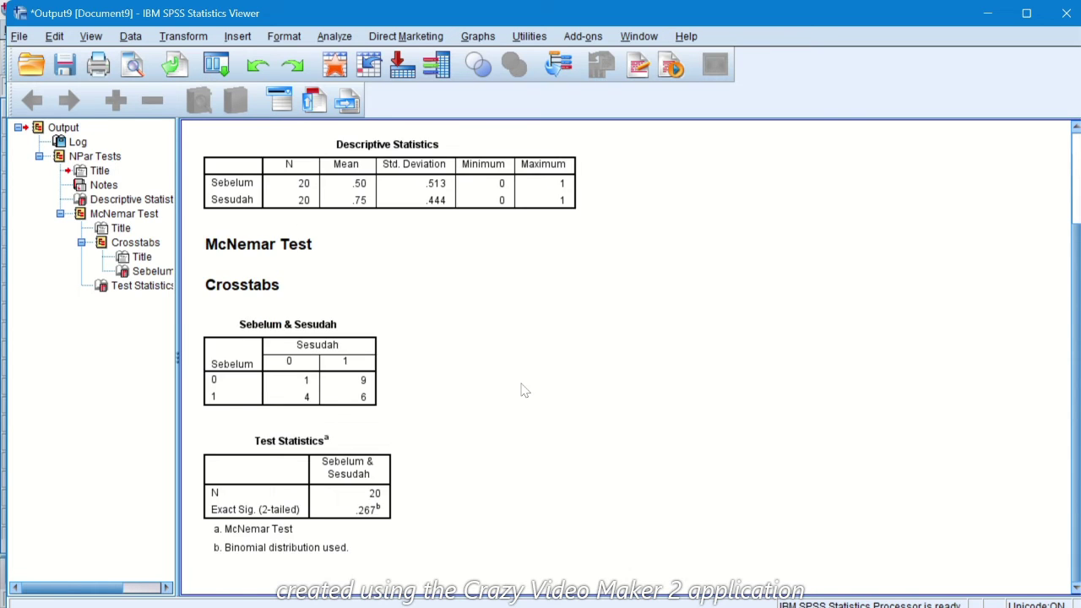
scroll(523, 388, up, 2)
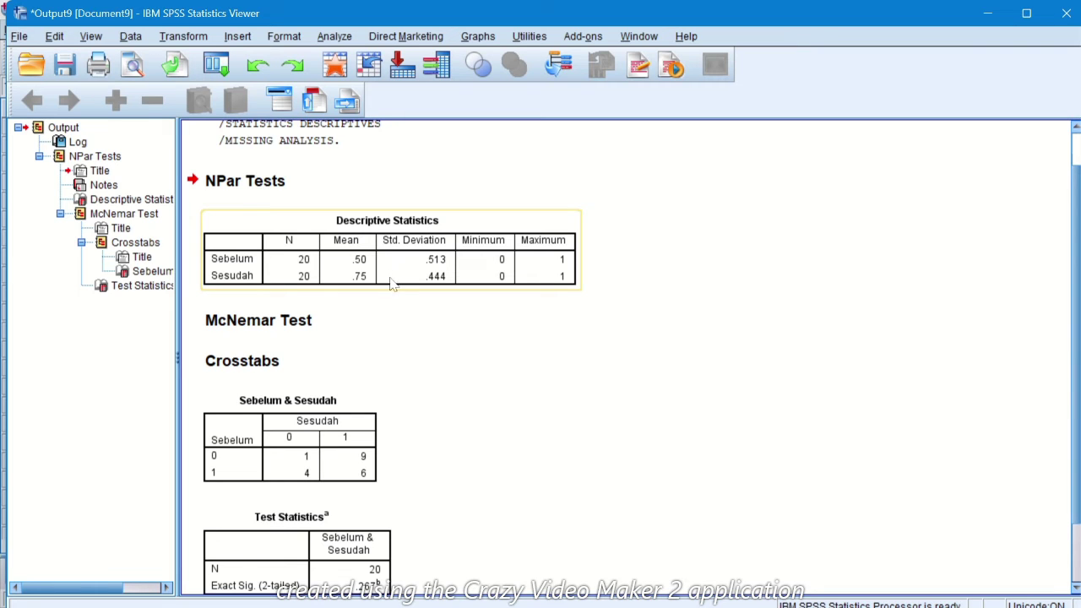
scroll(393, 292, down, 1)
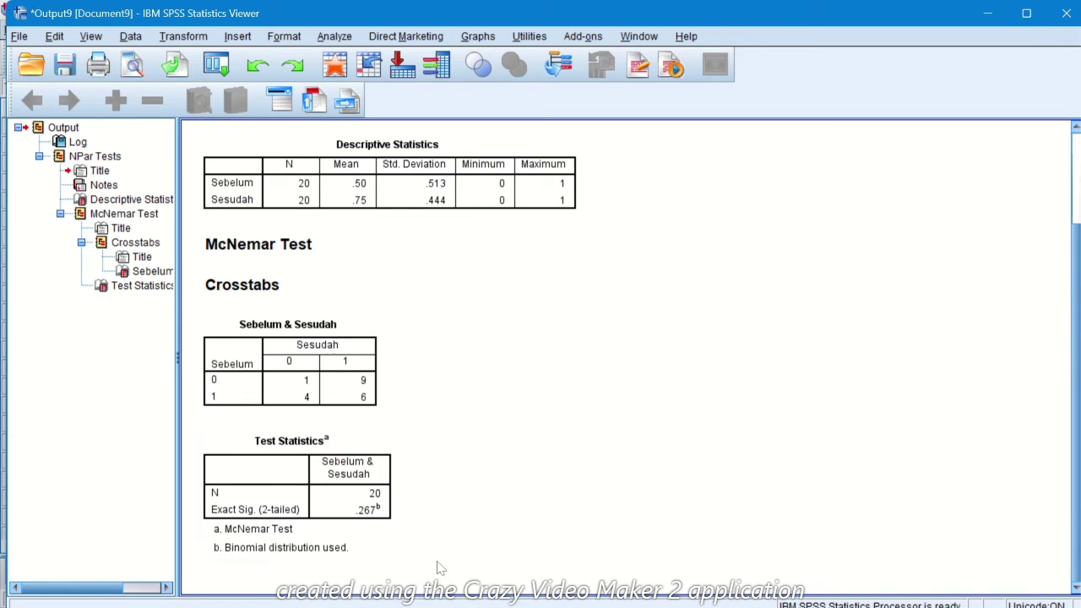
Switch to the Excel workbook, read the Kesimpulan sheet's interpretation, and check it against the decision rules on the Hipotesis sheet.
click(456, 598)
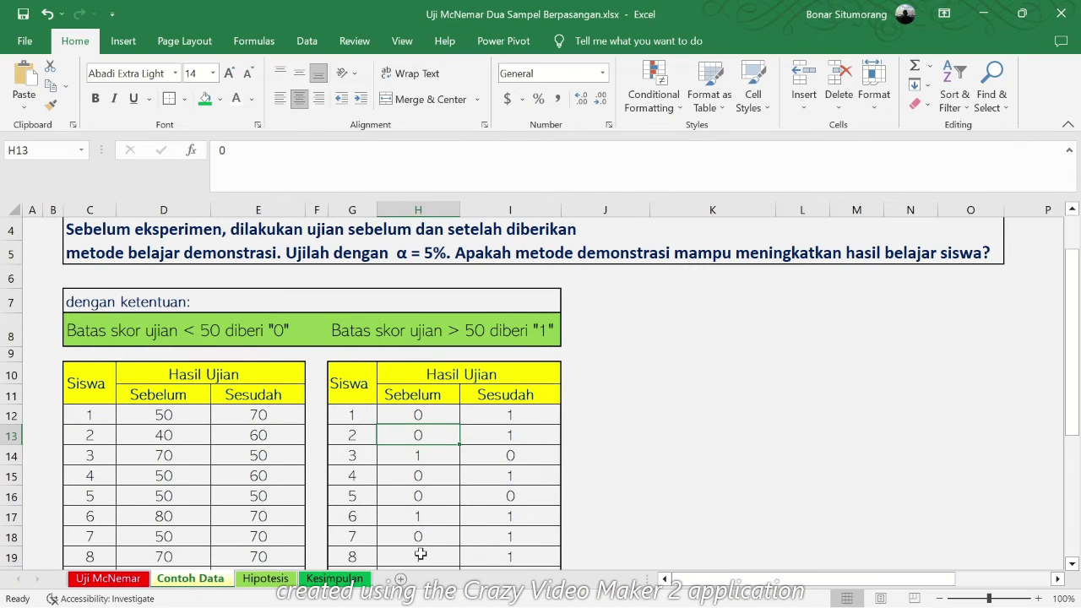
click(342, 579)
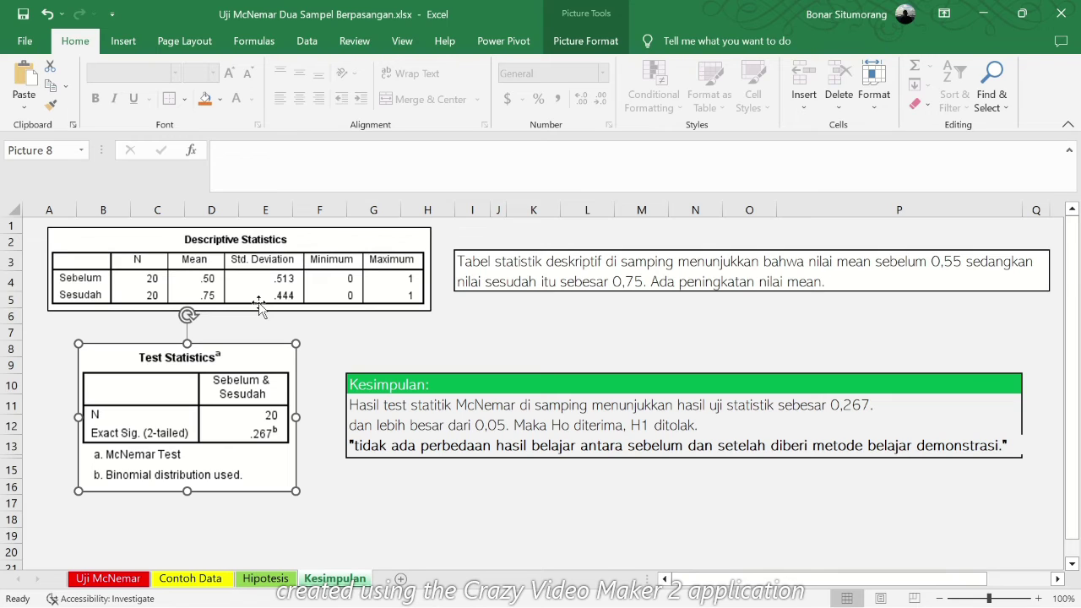
click(278, 285)
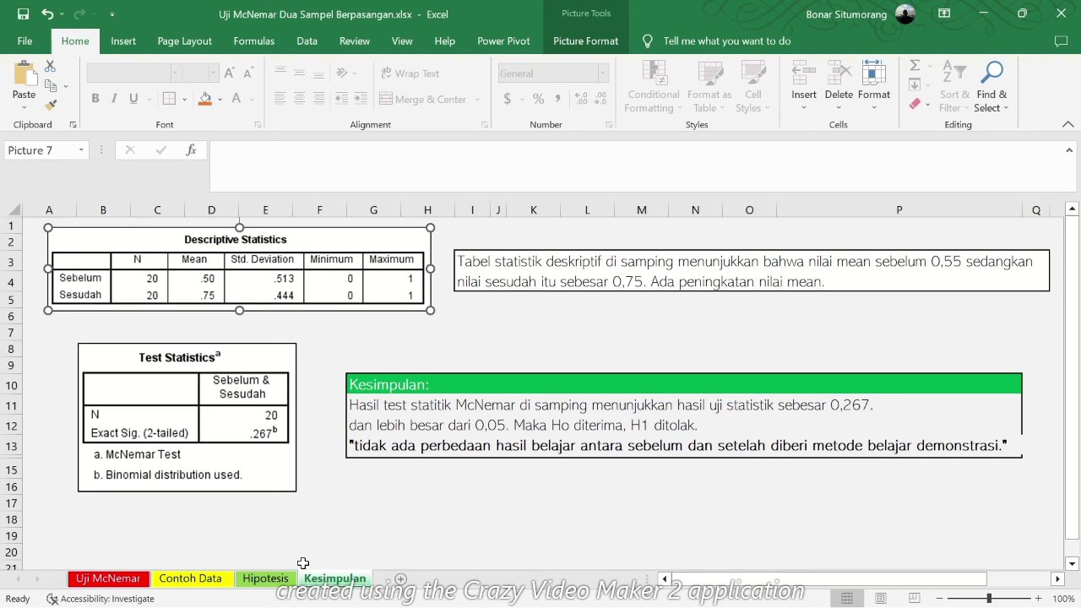
click(268, 579)
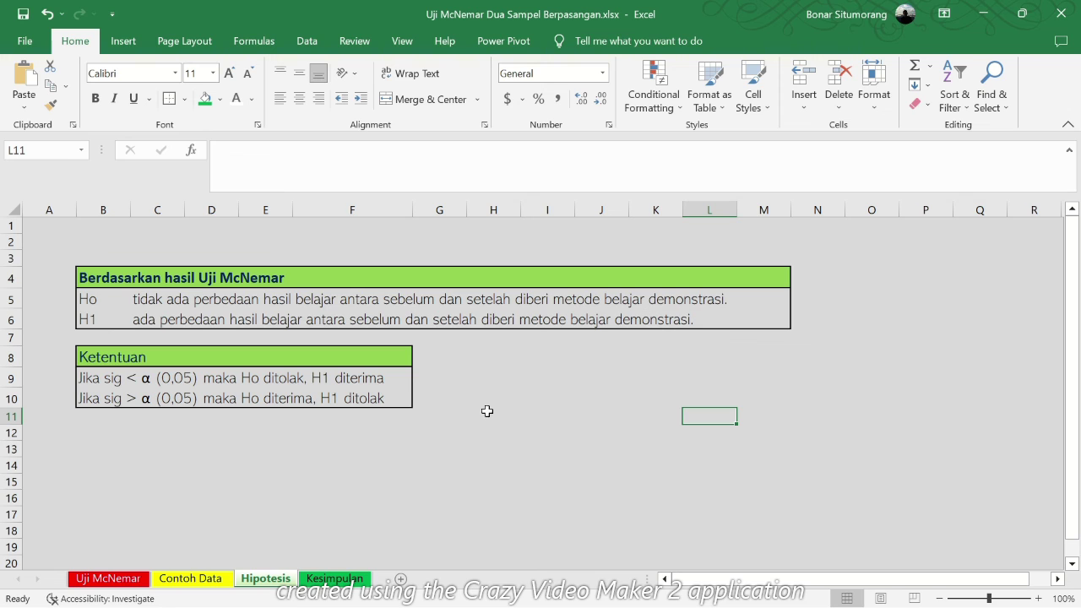
click(361, 580)
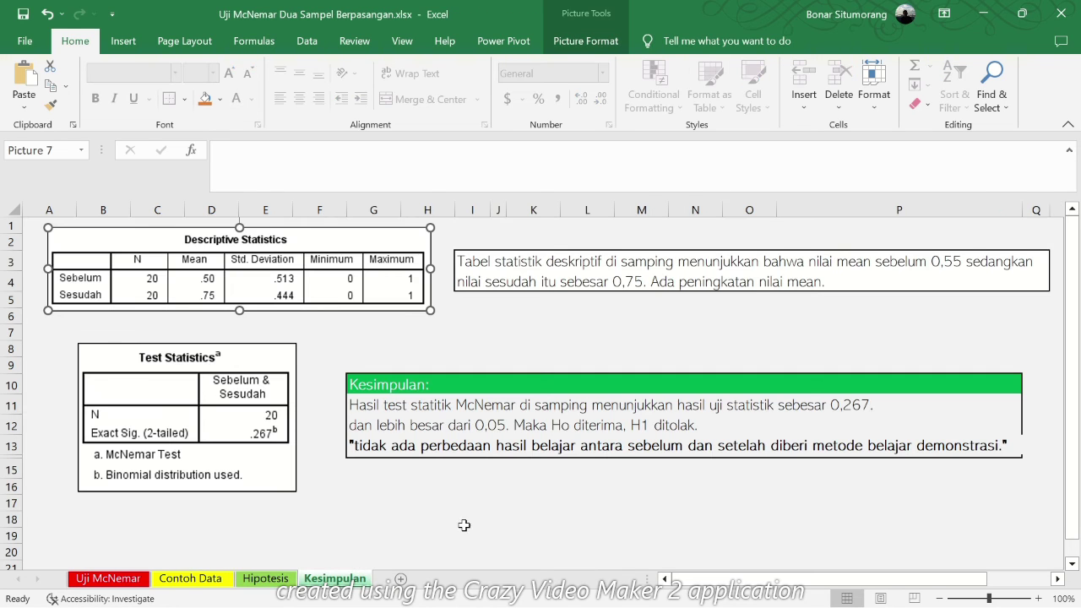